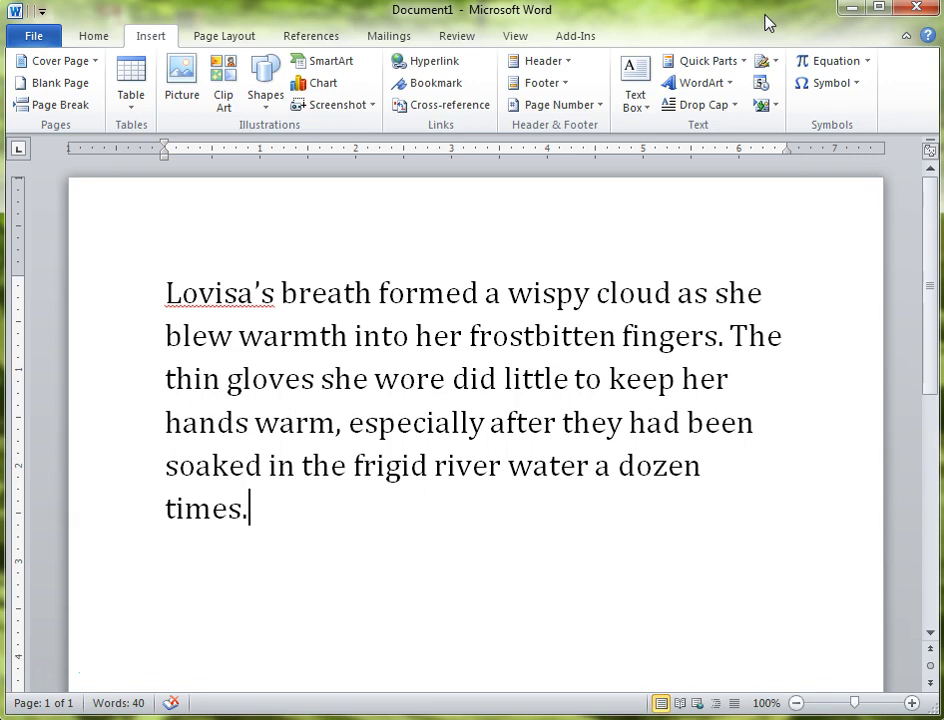
Search Clip Art for 'Cold girl' and scroll the results to the girl-in-bed cartoon
{"action": "left_click_drag", "start_coordinate": [255, 508], "coordinate": [153, 294]}
{"action": "left_click", "coordinate": [310, 516]}
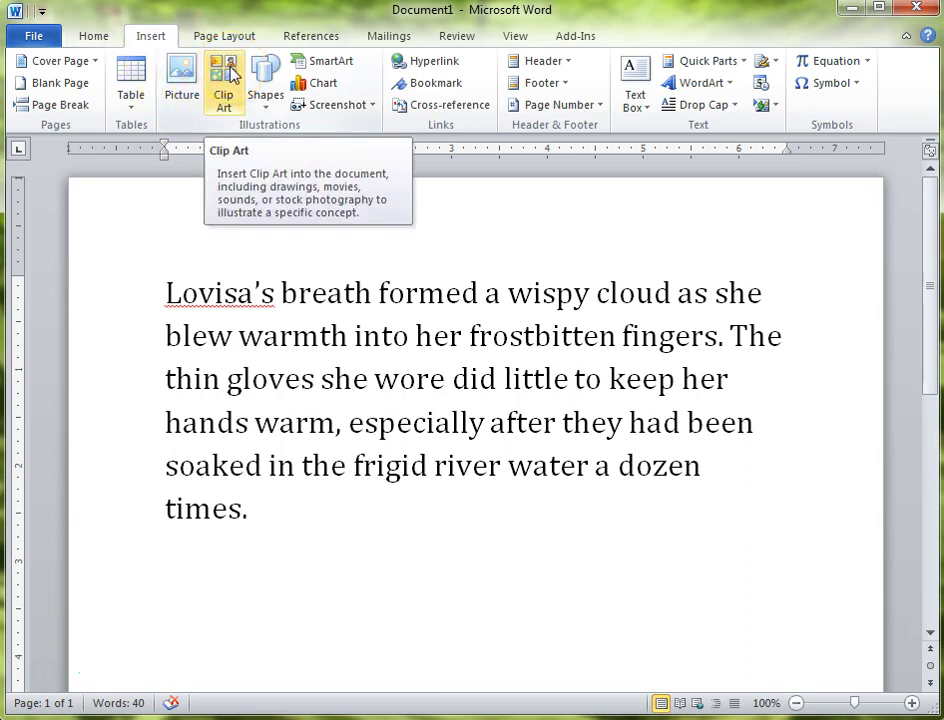
{"action": "left_click", "coordinate": [148, 36]}
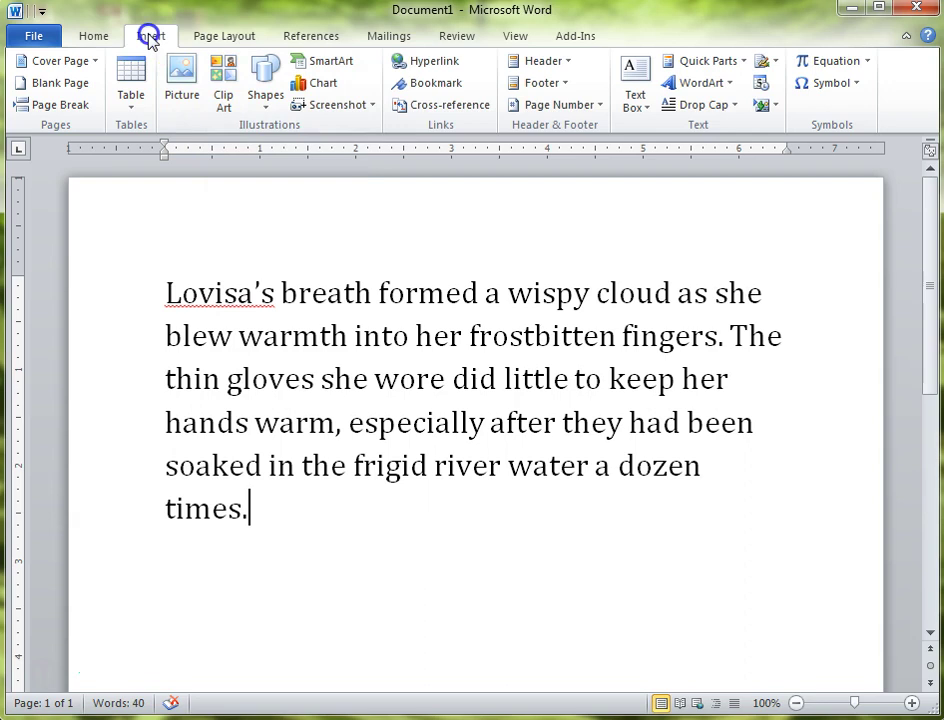
{"action": "left_click", "coordinate": [226, 78]}
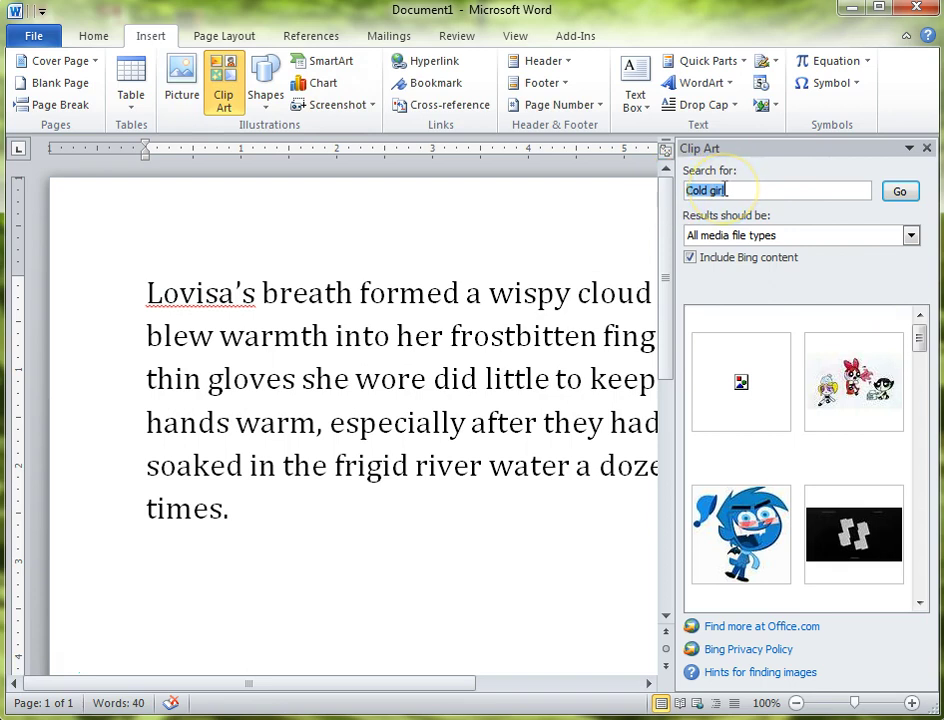
{"action": "left_click", "coordinate": [922, 343]}
{"action": "left_click_drag", "start_coordinate": [927, 350], "coordinate": [921, 367]}
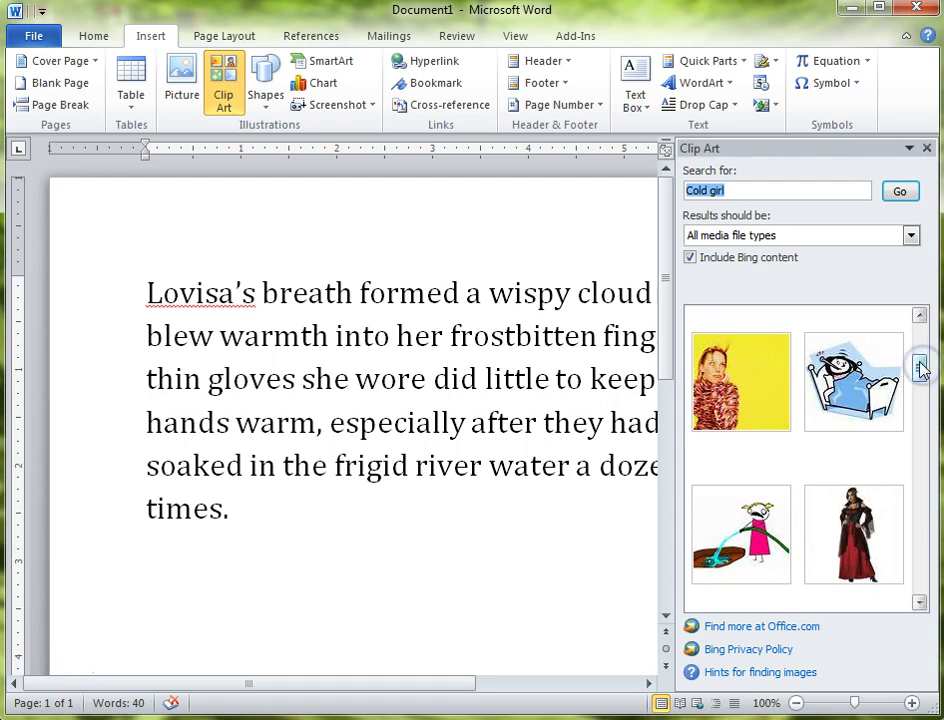
Insert the girl-in-bed clip art, close the pane, and place it before 'times.' in the text
{"action": "left_click", "coordinate": [848, 398]}
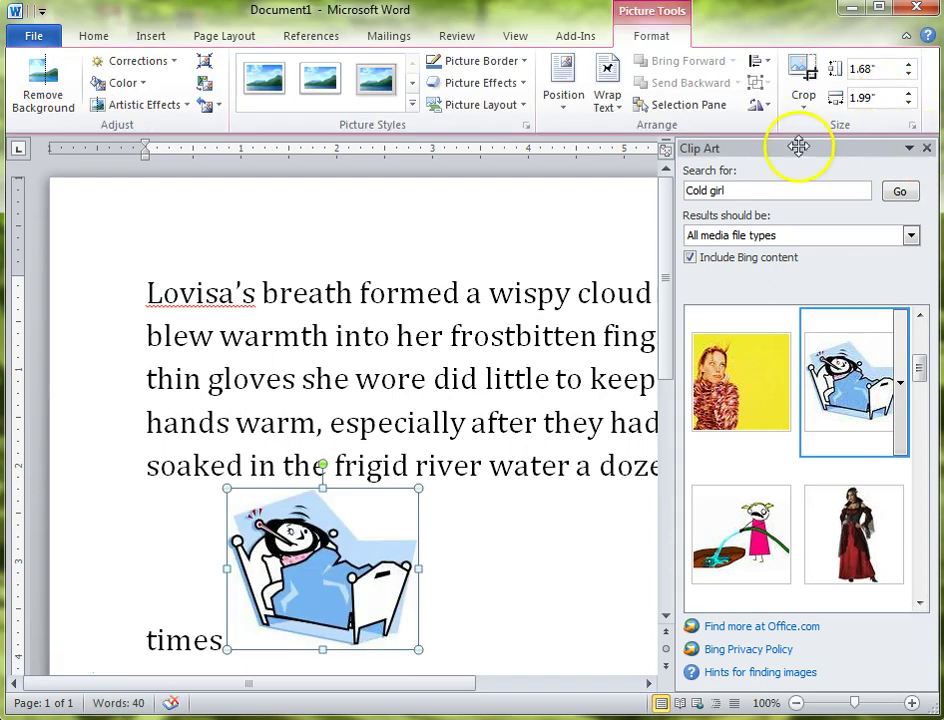
{"action": "left_click", "coordinate": [930, 155]}
{"action": "left_click_drag", "start_coordinate": [312, 611], "coordinate": [413, 530]}
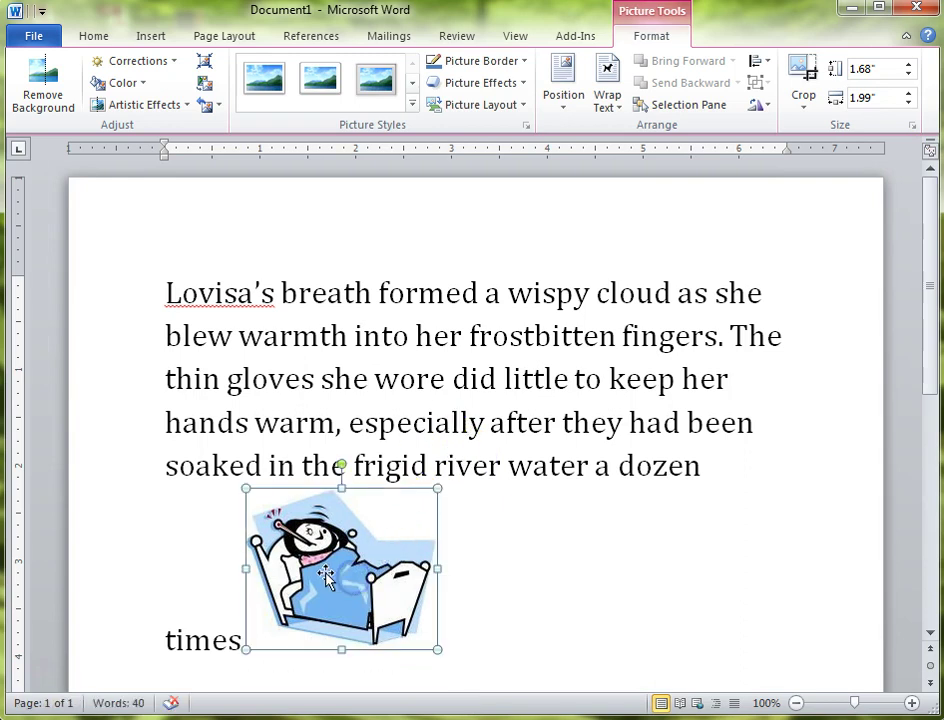
{"action": "left_click_drag", "start_coordinate": [306, 522], "coordinate": [341, 409]}
{"action": "left_click_drag", "start_coordinate": [362, 506], "coordinate": [451, 358]}
{"action": "left_click", "coordinate": [569, 447]}
{"action": "left_click_drag", "start_coordinate": [563, 410], "coordinate": [430, 508]}
{"action": "left_click_drag", "start_coordinate": [263, 449], "coordinate": [362, 632]}
{"action": "left_click_drag", "start_coordinate": [415, 499], "coordinate": [503, 406]}
Resize the picture with its handles to about 2.07 by 2.46 inches
{"action": "left_click_drag", "start_coordinate": [457, 362], "coordinate": [388, 318]}
{"action": "left_click_drag", "start_coordinate": [437, 350], "coordinate": [417, 352]}
{"action": "mouse_move", "coordinate": [567, 356]}
{"action": "left_mouse_down"}
{"action": "mouse_move", "coordinate": [566, 492]}
{"action": "mouse_move", "coordinate": [569, 331]}
{"action": "mouse_move", "coordinate": [563, 360]}
{"action": "left_mouse_up"}
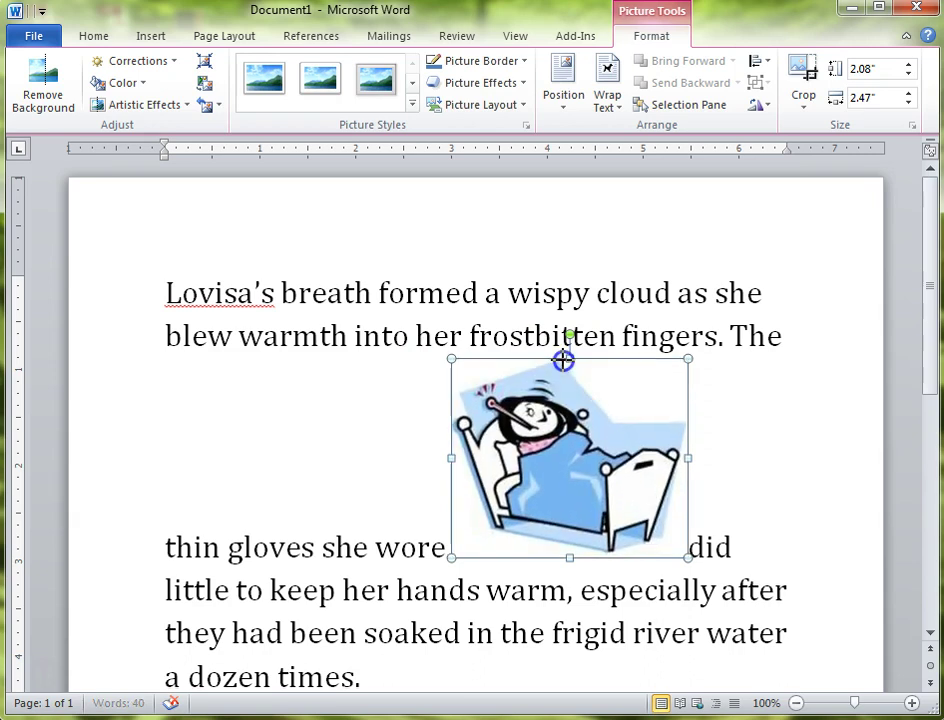
{"action": "left_click", "coordinate": [666, 368]}
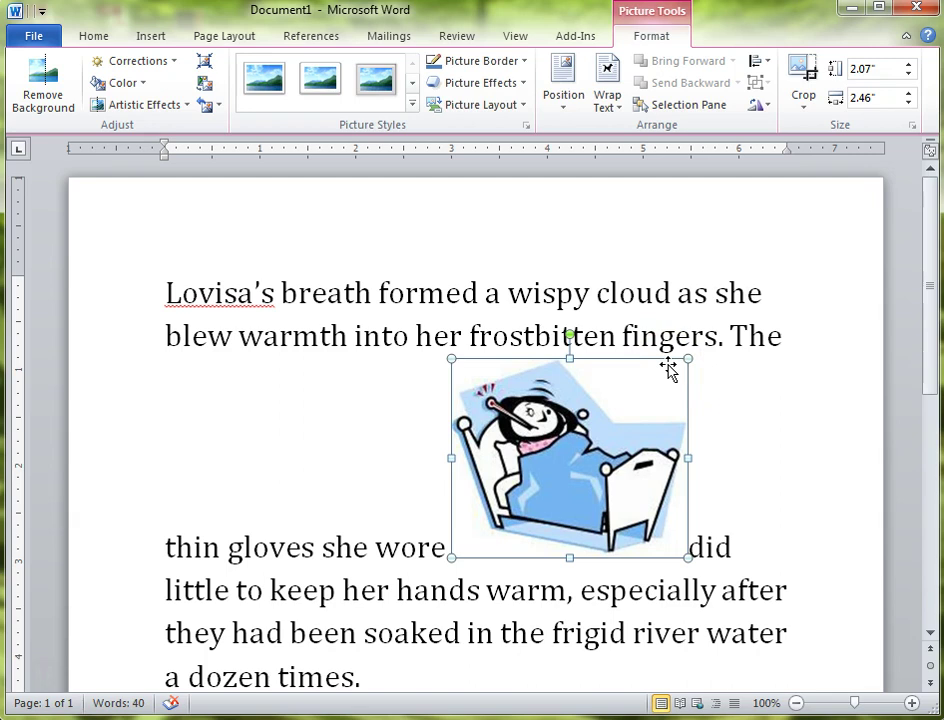
Try In Line with Text and Square wrapping, then set the picture to Through wrapping
{"action": "left_click", "coordinate": [506, 390]}
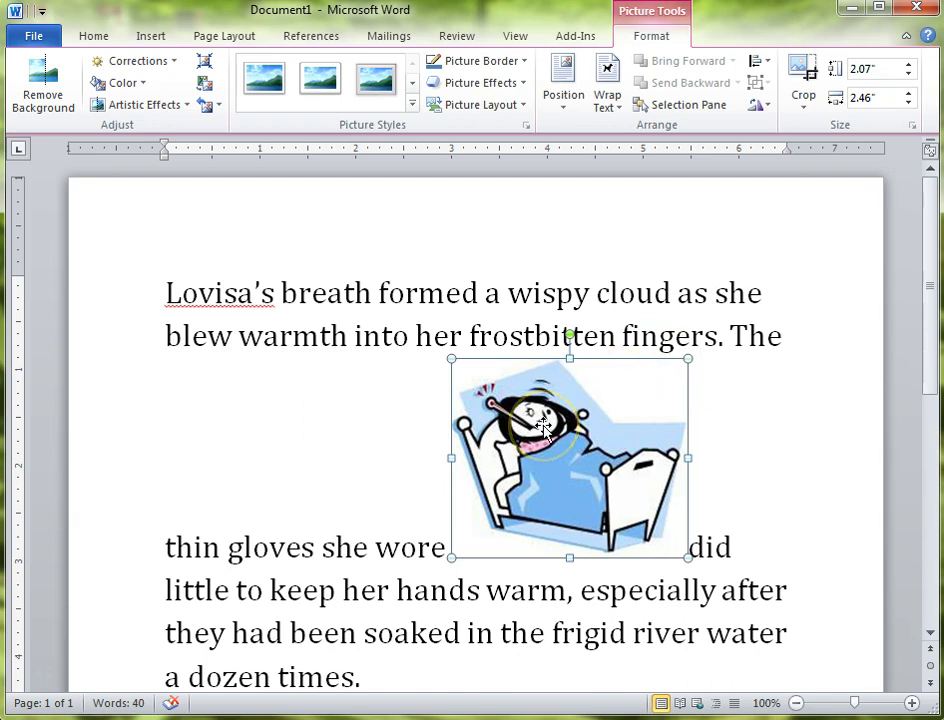
{"action": "left_click", "coordinate": [459, 453]}
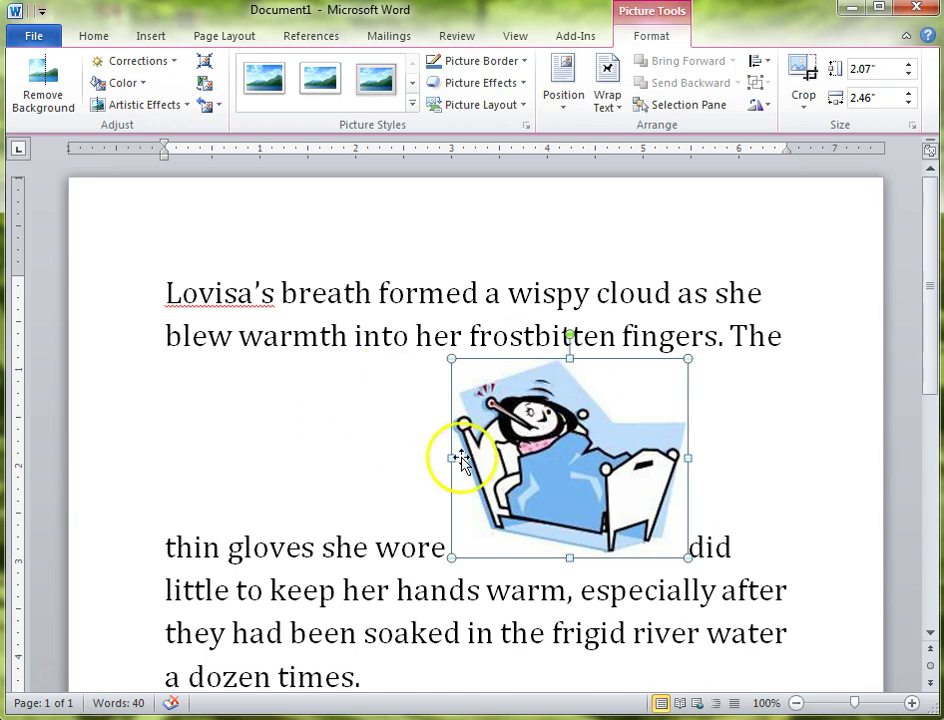
{"action": "right_click", "coordinate": [589, 430]}
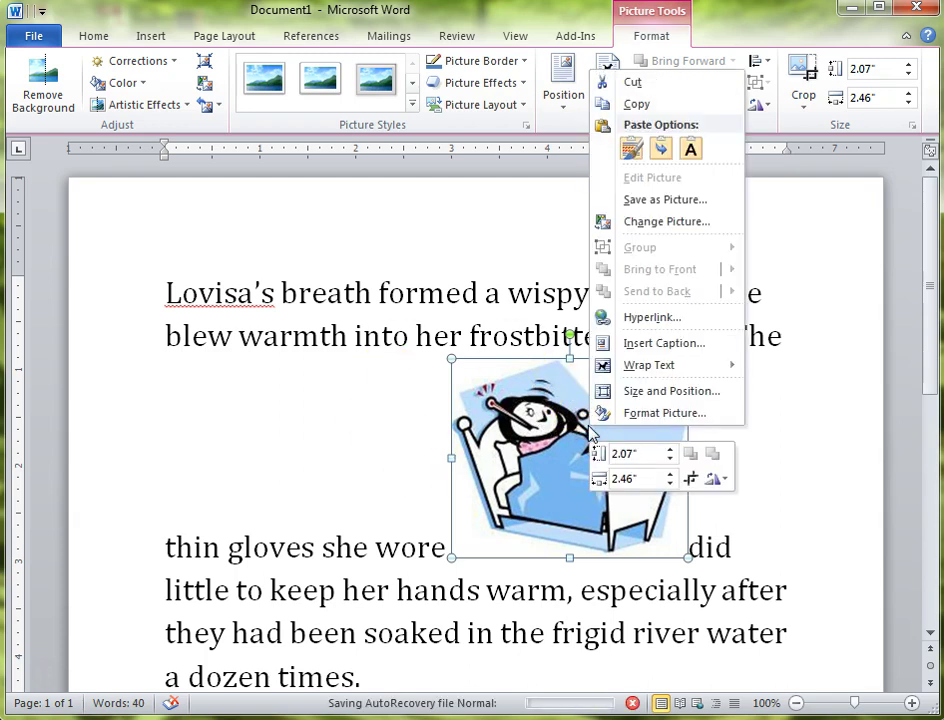
{"action": "left_click", "coordinate": [628, 368]}
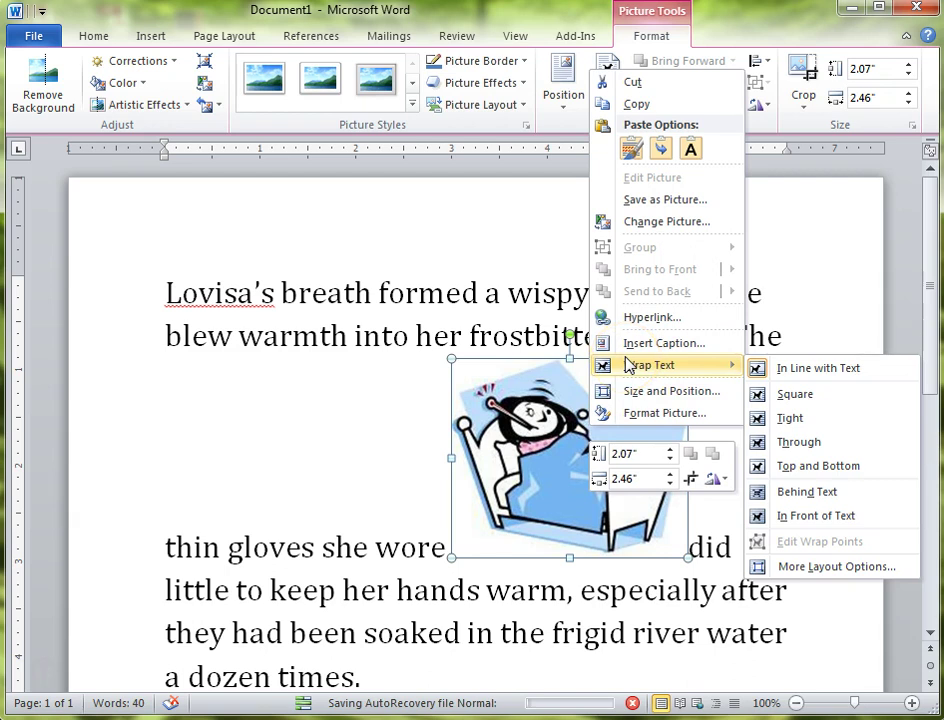
{"action": "left_click", "coordinate": [834, 370]}
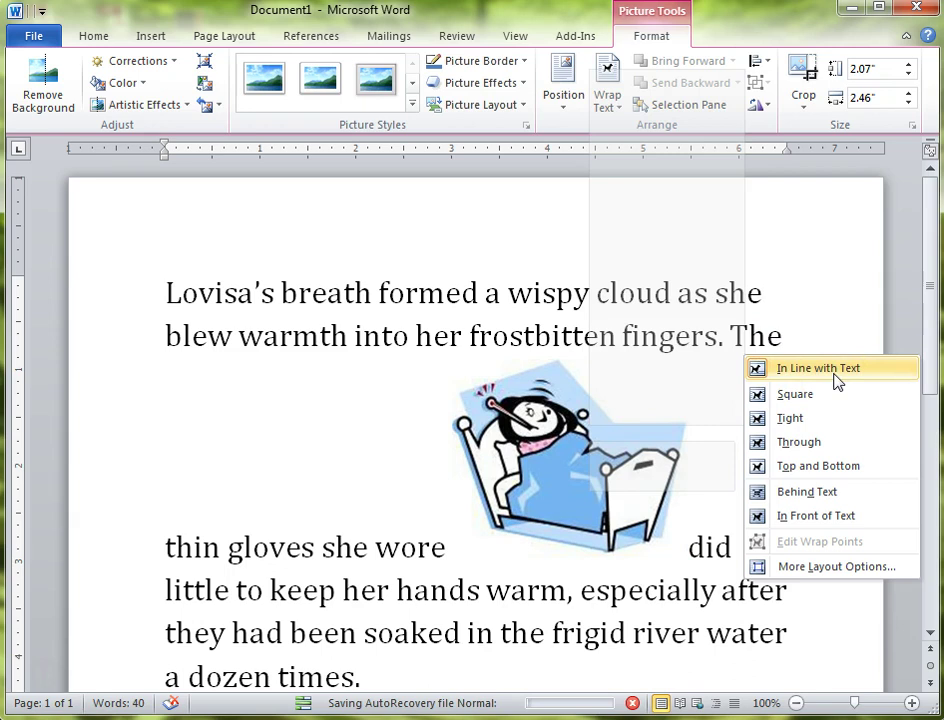
{"action": "left_click", "coordinate": [816, 397]}
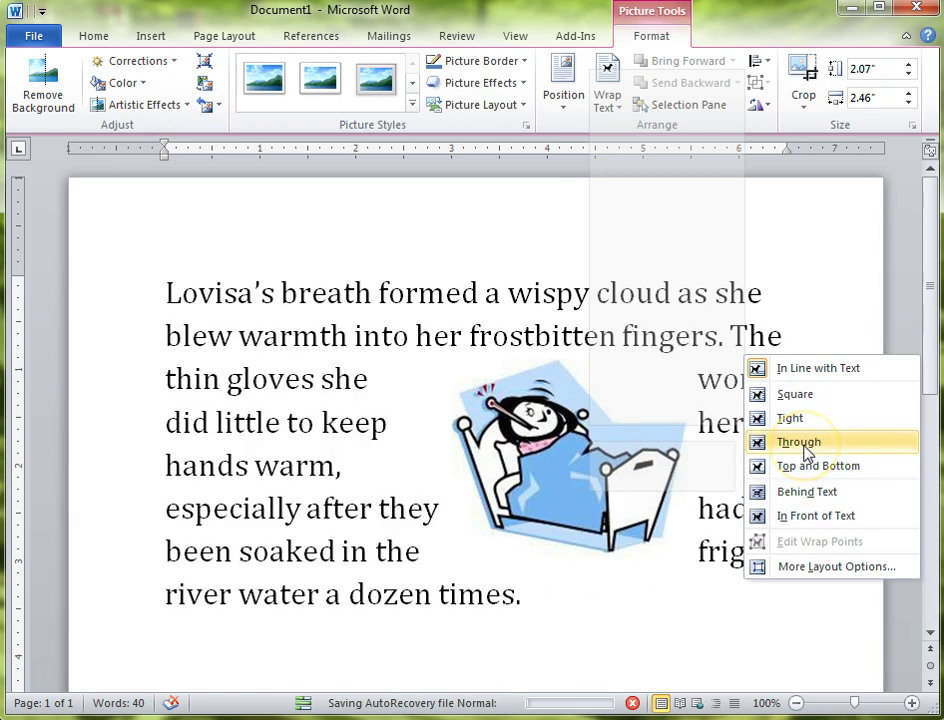
{"action": "left_click", "coordinate": [802, 447]}
{"action": "left_click", "coordinate": [798, 448]}
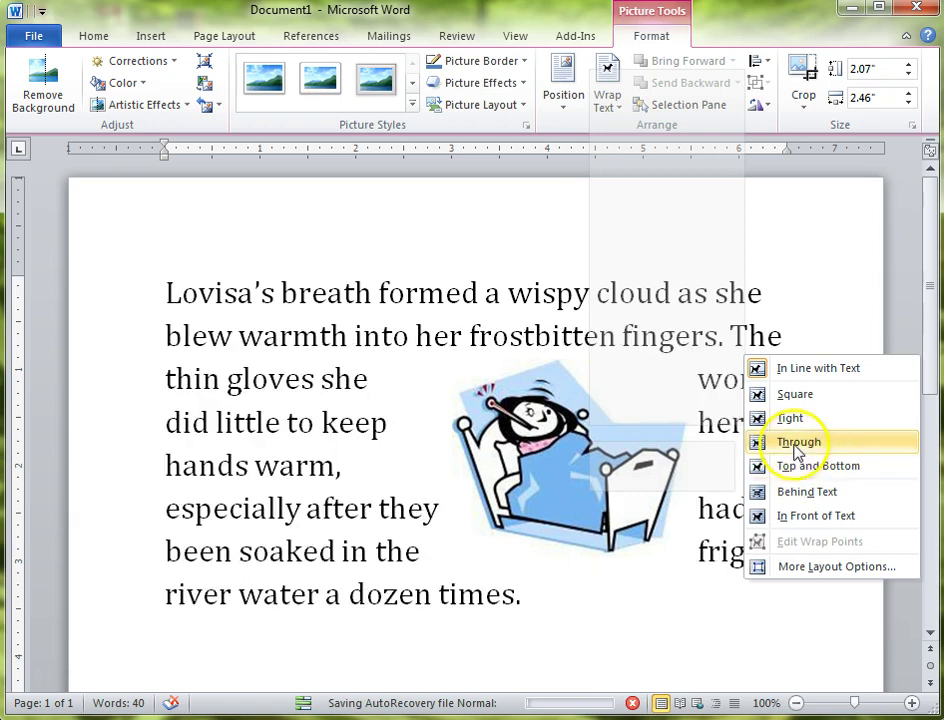
{"action": "left_click", "coordinate": [453, 538]}
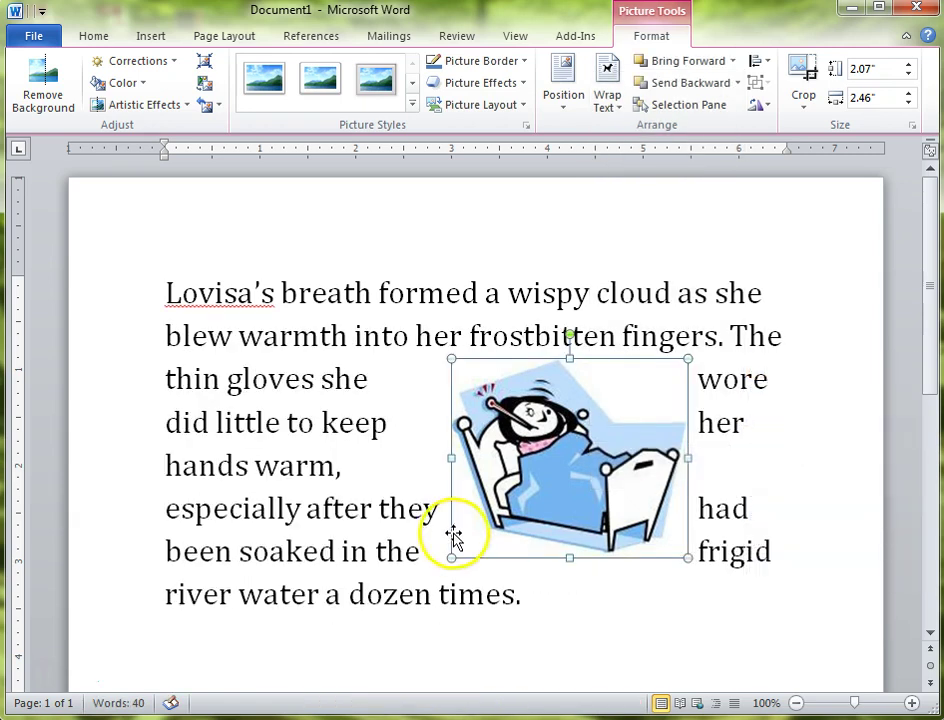
Try Behind Text and In Front of Text wrapping, then drag the picture to the paragraph's upper left
{"action": "right_click", "coordinate": [573, 468]}
{"action": "mouse_move", "coordinate": [700, 420]}
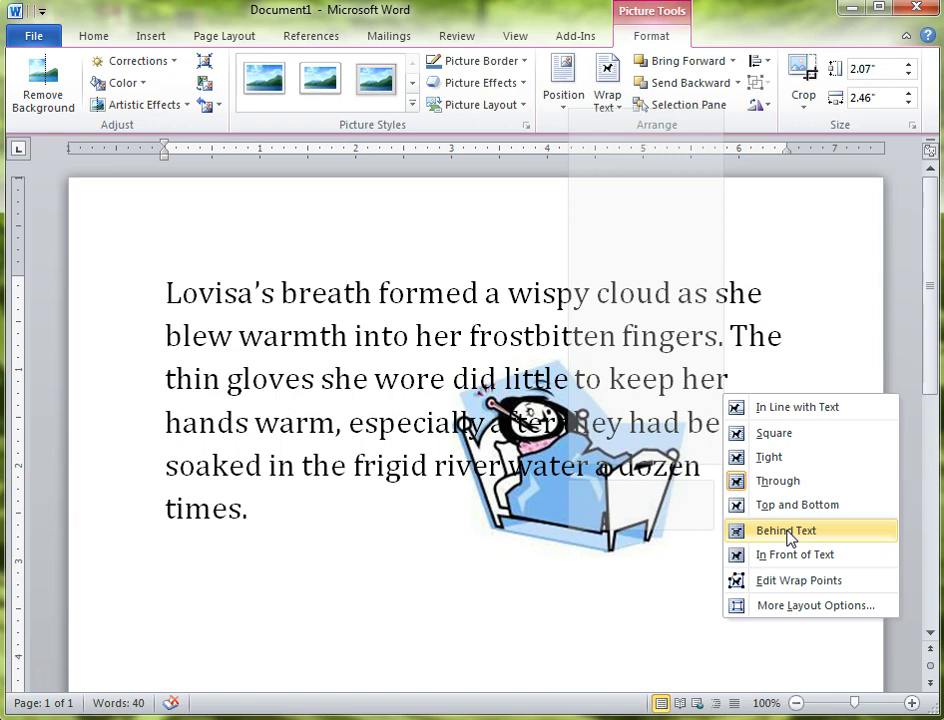
{"action": "left_click", "coordinate": [792, 538]}
{"action": "left_click", "coordinate": [773, 555]}
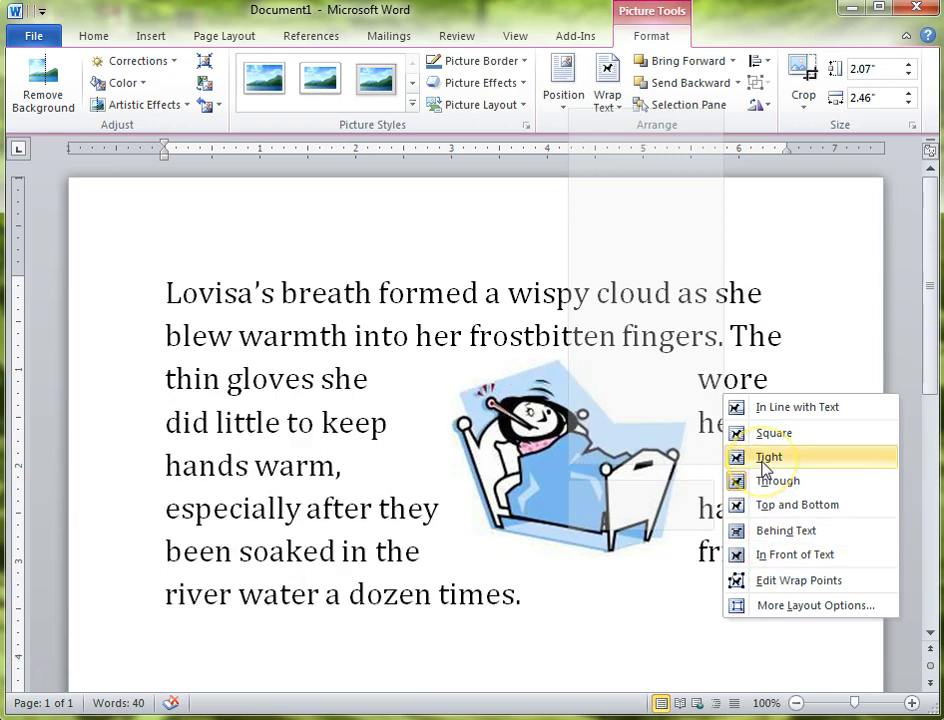
{"action": "left_click_drag", "start_coordinate": [568, 422], "coordinate": [278, 352]}
{"action": "left_click", "coordinate": [595, 595]}
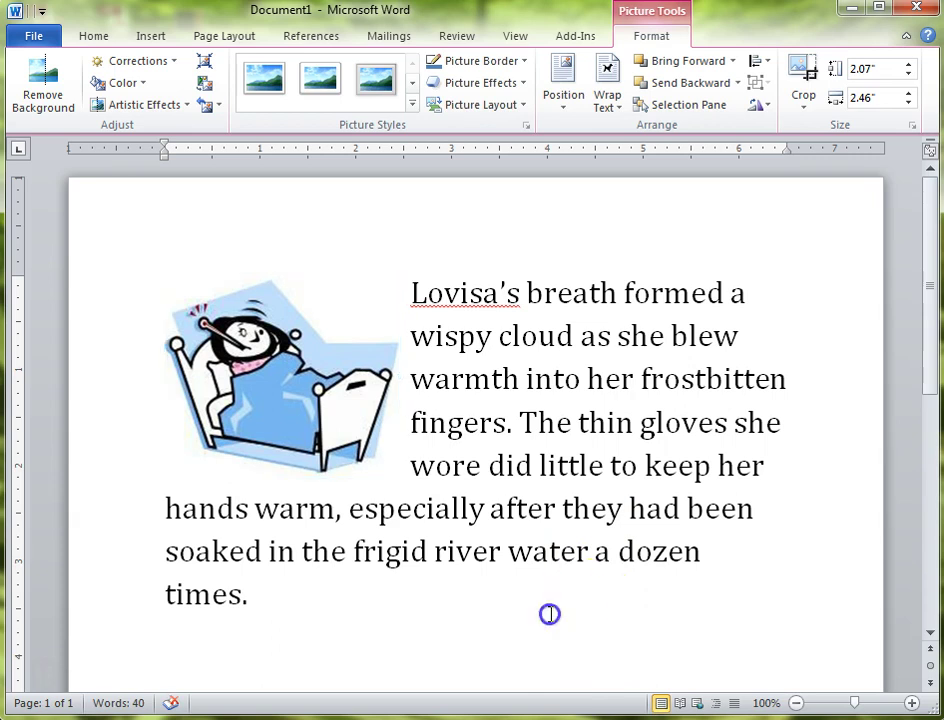
Switch the picture's text wrapping to Square and deselect it to view the reflow
{"action": "left_click", "coordinate": [297, 390]}
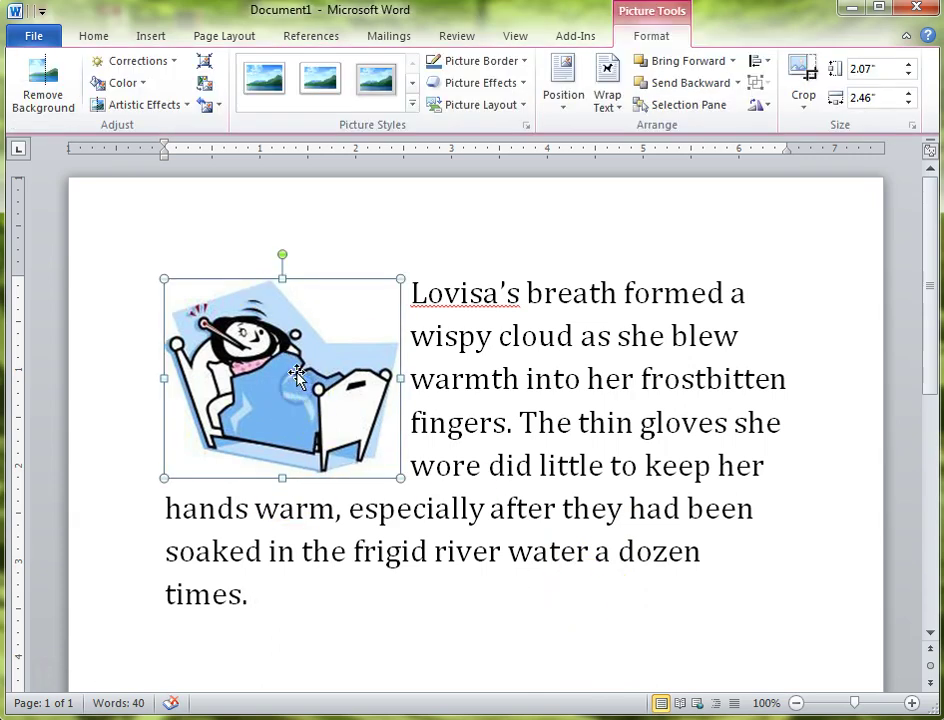
{"action": "right_click", "coordinate": [297, 390]}
{"action": "mouse_move", "coordinate": [380, 316]}
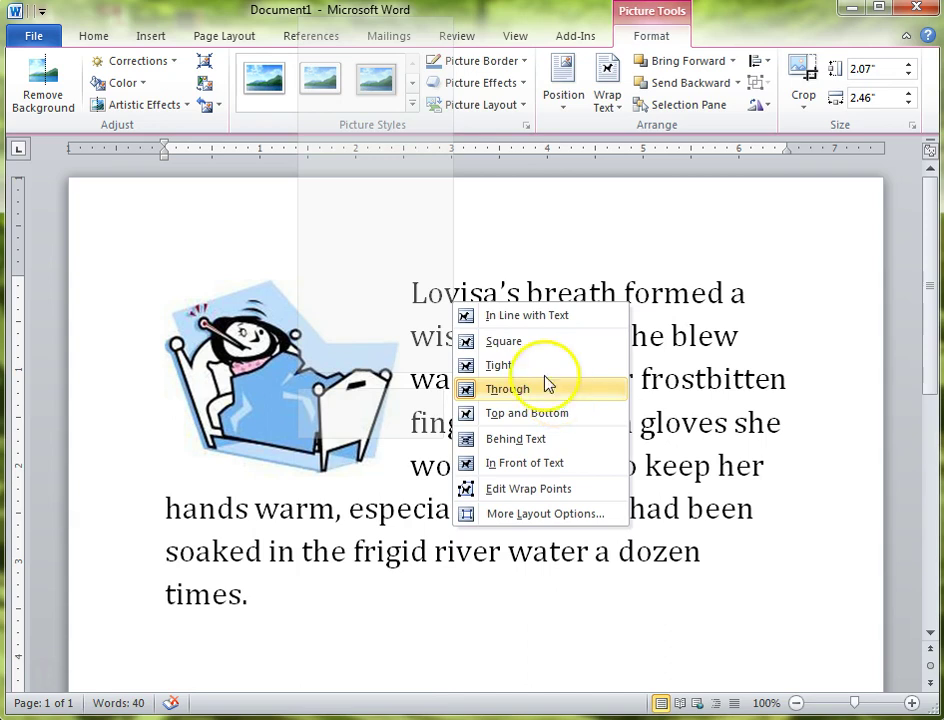
{"action": "left_click", "coordinate": [533, 354]}
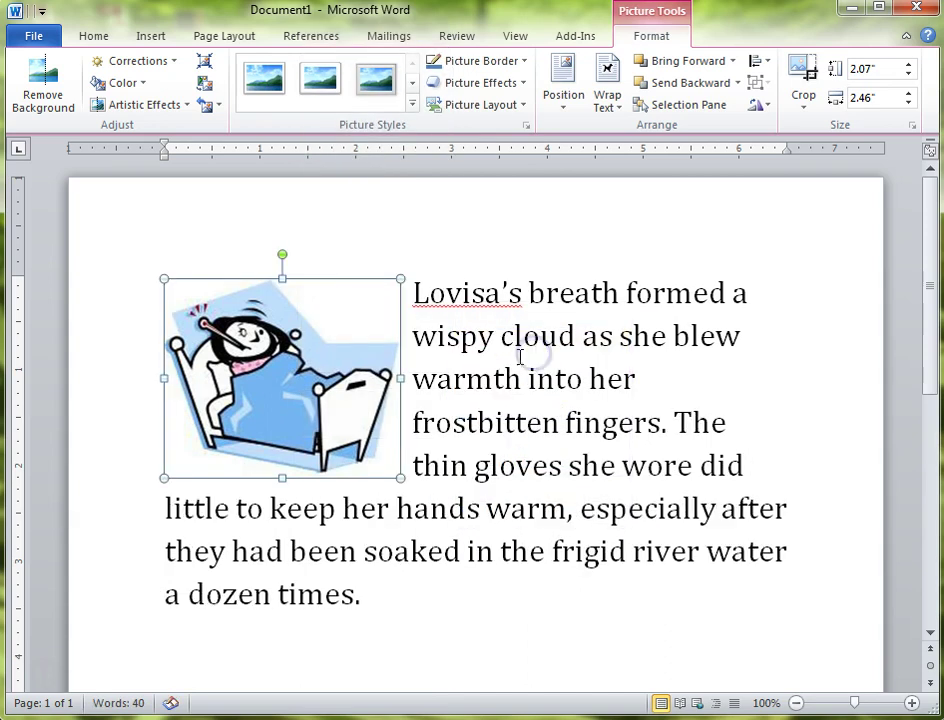
{"action": "left_click", "coordinate": [514, 621]}
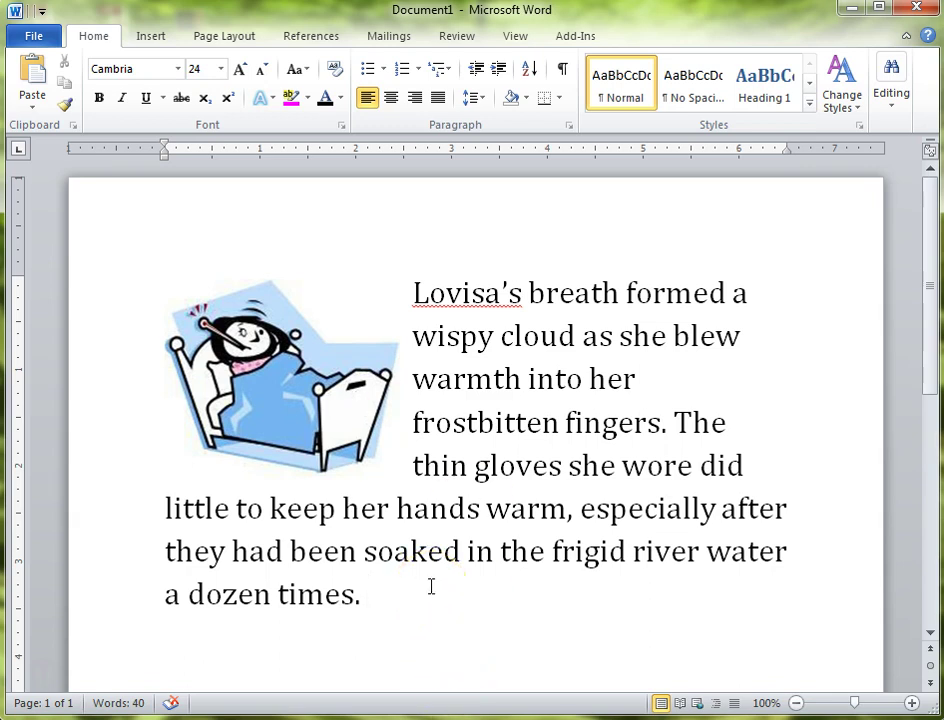
Delete the story paragraph, then drag the lone picture across the page and bring up its wrapping options
{"action": "triple_click", "coordinate": [420, 291]}
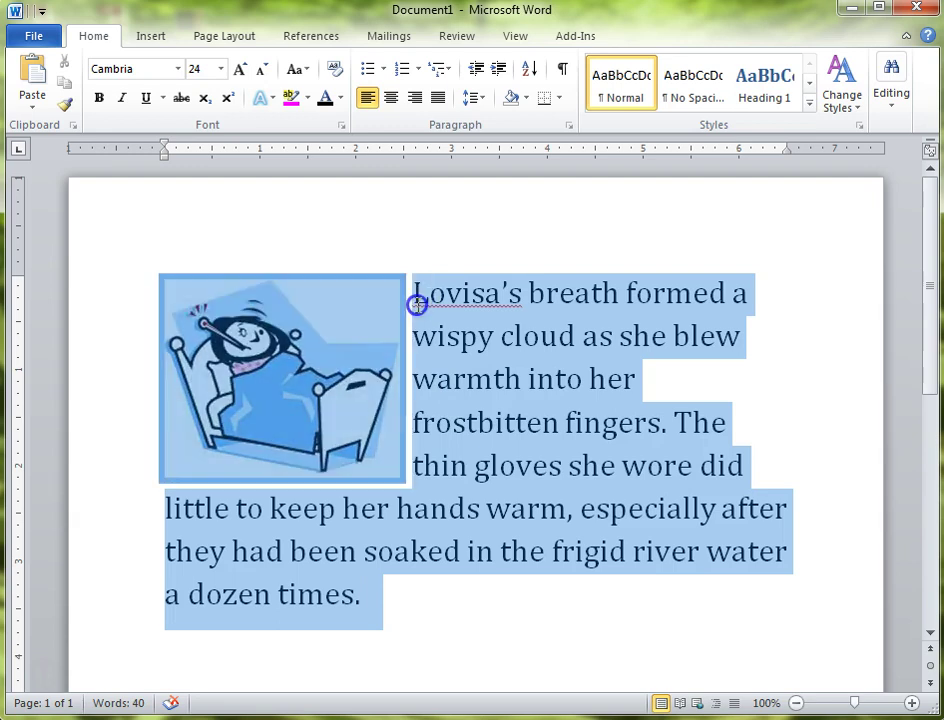
{"action": "key", "text": "Delete"}
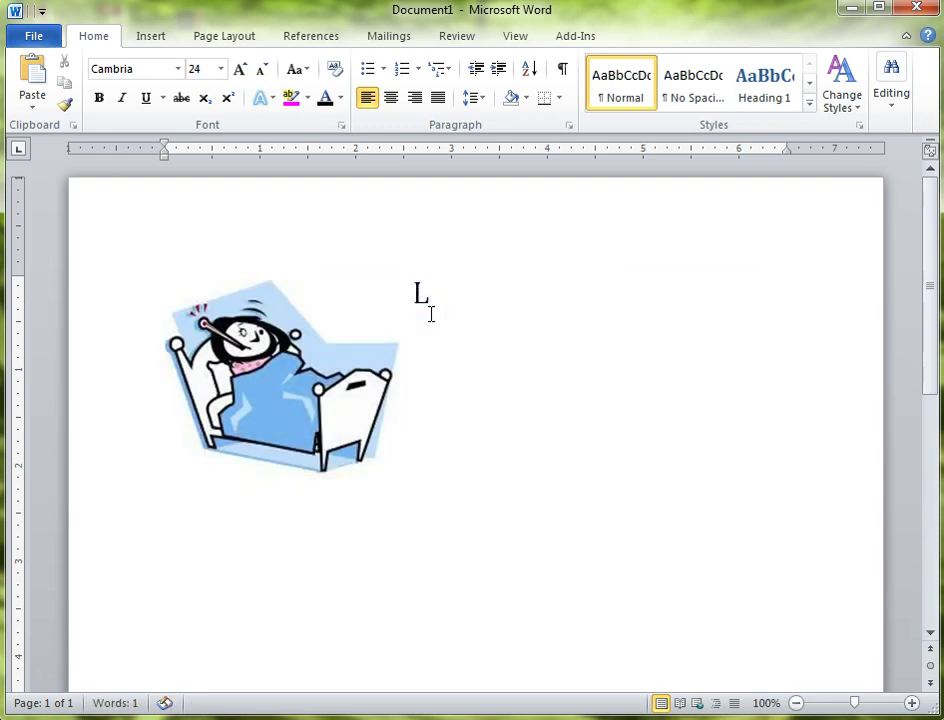
{"action": "left_click", "coordinate": [299, 428]}
{"action": "left_click_drag", "start_coordinate": [299, 428], "coordinate": [459, 440]}
{"action": "right_click", "coordinate": [459, 440]}
{"action": "mouse_move", "coordinate": [527, 379]}
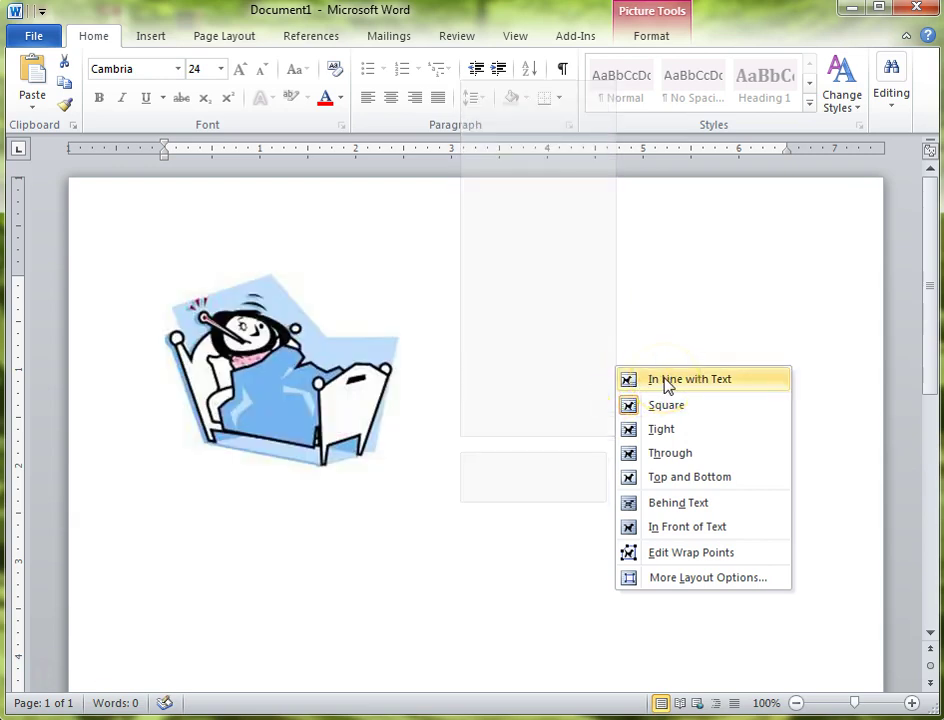
Set the picture to In Line with Text and try moving it around the page
{"action": "left_click", "coordinate": [667, 385]}
{"action": "left_click_drag", "start_coordinate": [546, 386], "coordinate": [298, 368]}
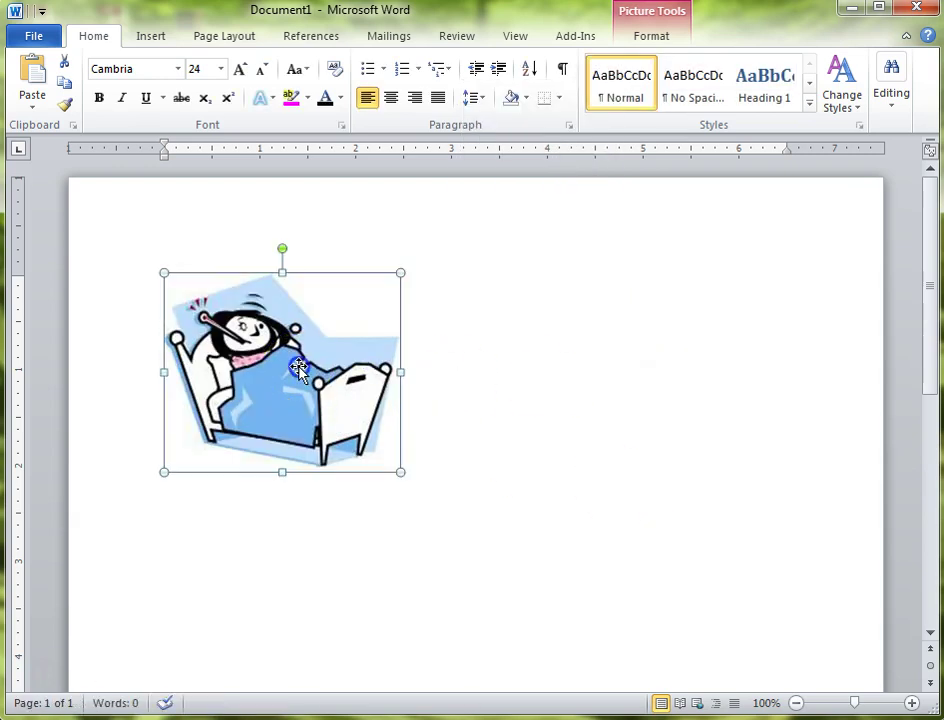
{"action": "left_click", "coordinate": [434, 417]}
{"action": "left_click", "coordinate": [290, 375]}
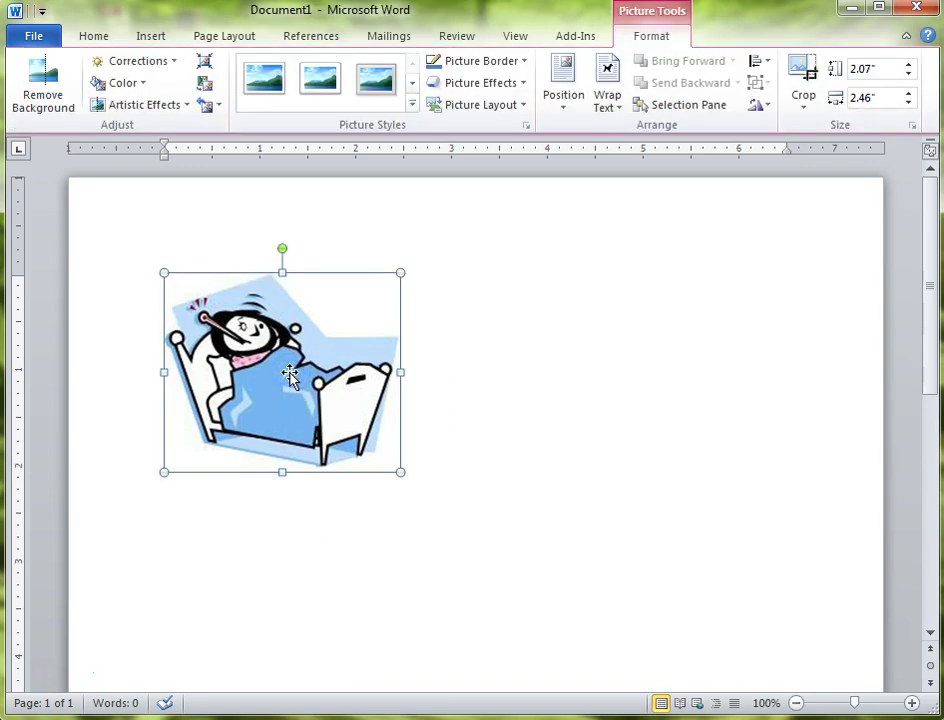
{"action": "left_click_drag", "start_coordinate": [290, 375], "coordinate": [214, 320]}
{"action": "left_click_drag", "start_coordinate": [426, 377], "coordinate": [350, 410]}
Make the picture float with Square wrapping, shrink it to 1.4 by 1.66 inches, and move it top-left
{"action": "right_click", "coordinate": [350, 410]}
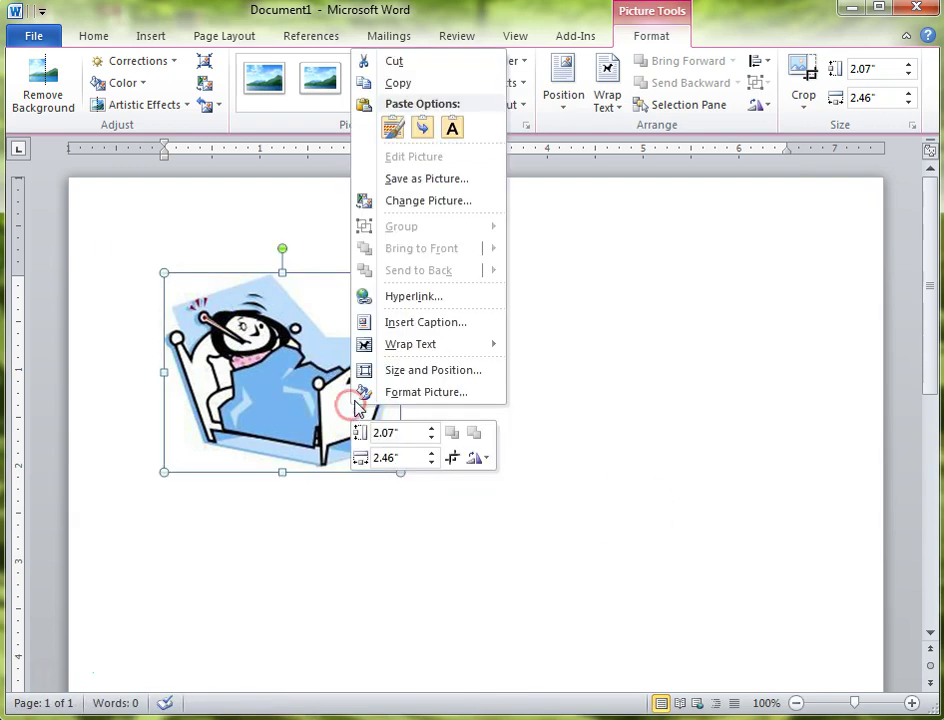
{"action": "mouse_move", "coordinate": [420, 346]}
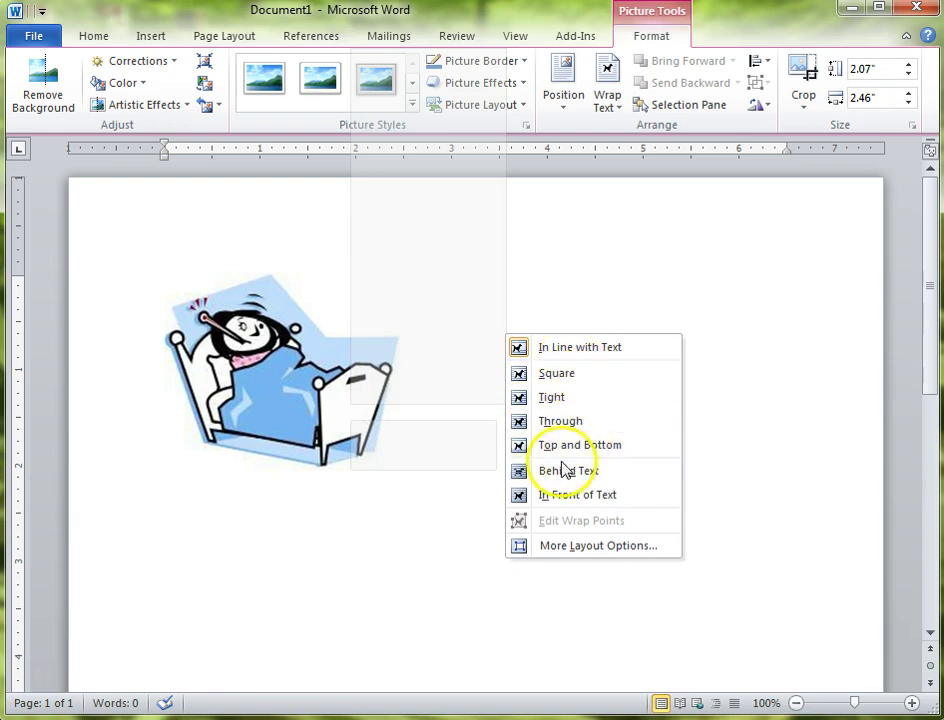
{"action": "left_click", "coordinate": [555, 375]}
{"action": "left_click_drag", "start_coordinate": [221, 337], "coordinate": [368, 437]}
{"action": "left_click_drag", "start_coordinate": [477, 534], "coordinate": [400, 469]}
{"action": "left_click_drag", "start_coordinate": [336, 418], "coordinate": [188, 285]}
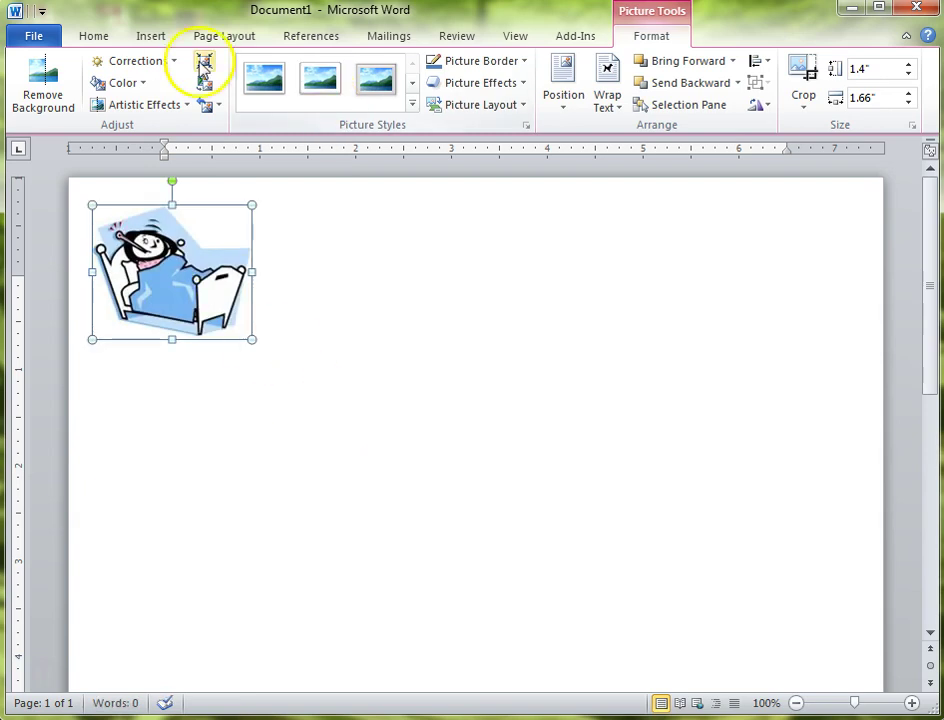
{"action": "left_click", "coordinate": [152, 36]}
{"action": "left_click", "coordinate": [220, 85]}
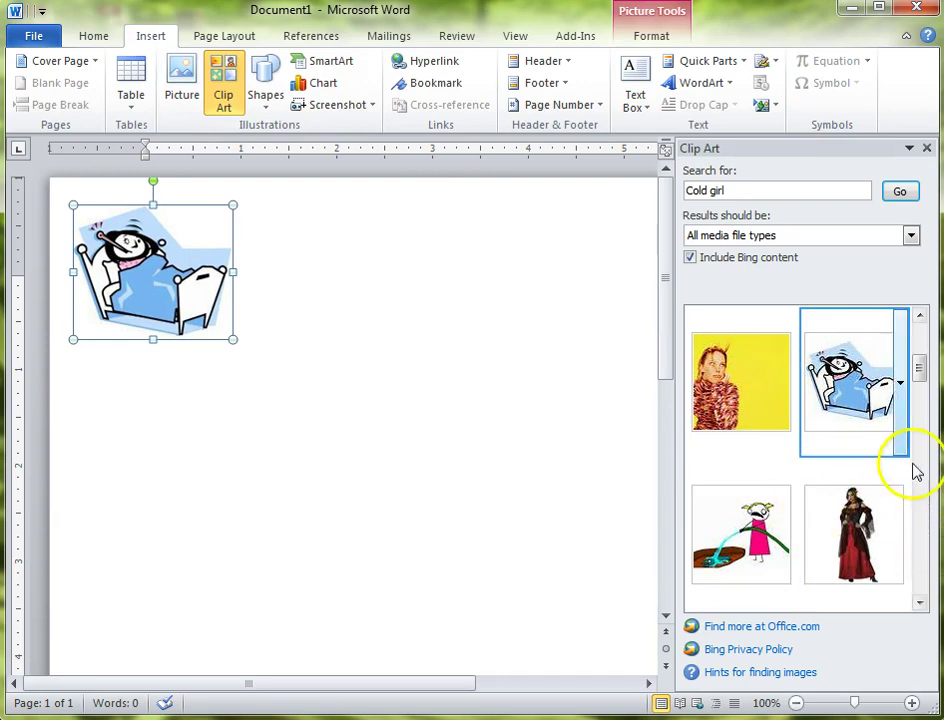
{"action": "left_click_drag", "start_coordinate": [921, 368], "coordinate": [922, 374]}
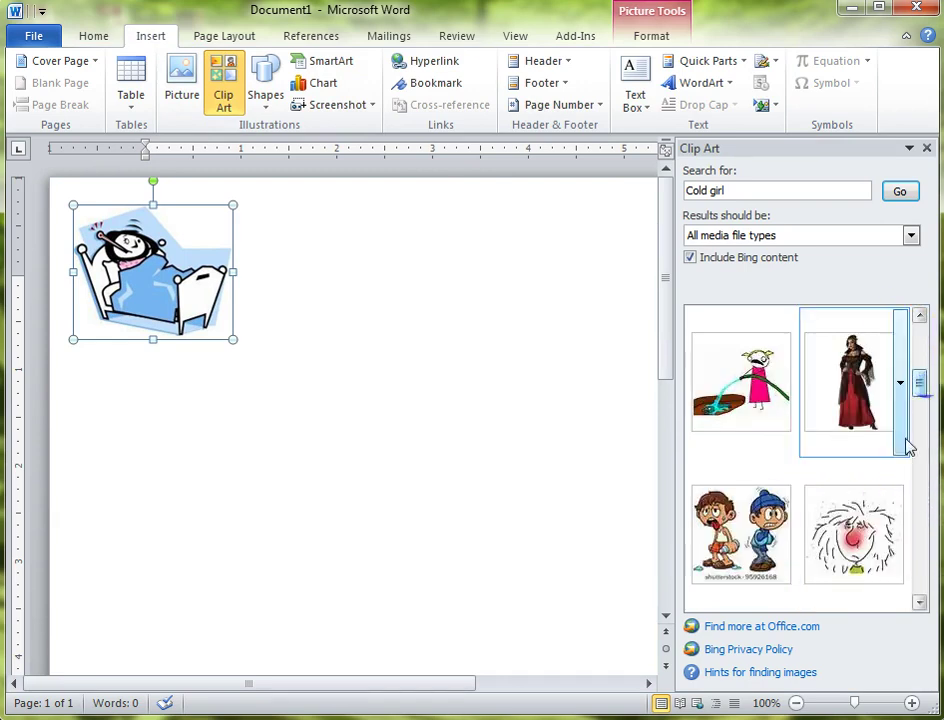
{"action": "left_click", "coordinate": [745, 527]}
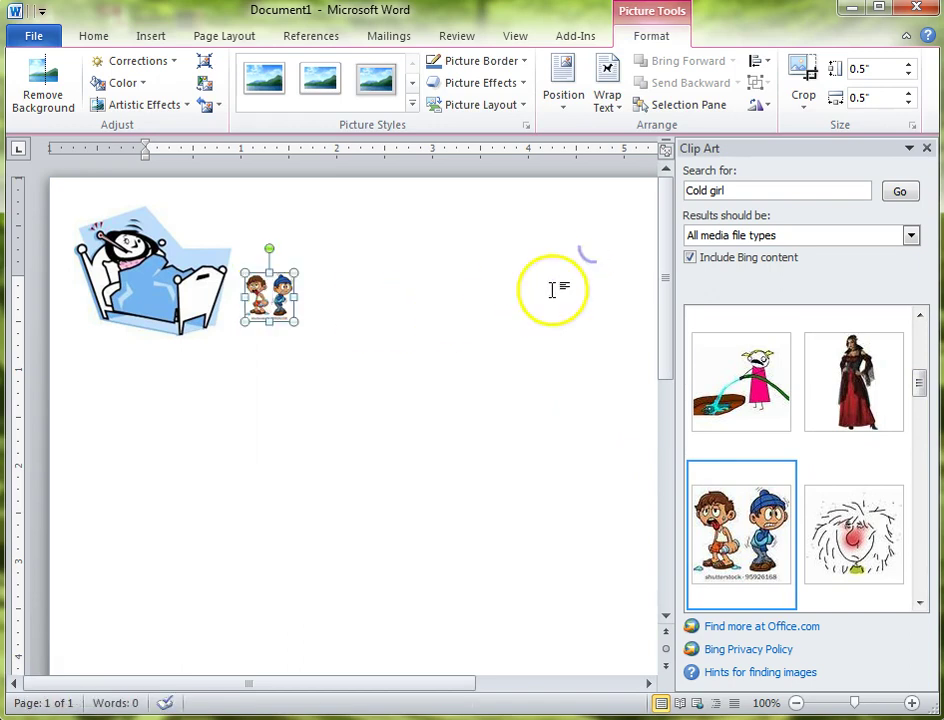
{"action": "right_click", "coordinate": [271, 298]}
{"action": "left_click", "coordinate": [372, 596]}
{"action": "left_click", "coordinate": [481, 535]}
{"action": "left_click_drag", "start_coordinate": [268, 298], "coordinate": [609, 238]}
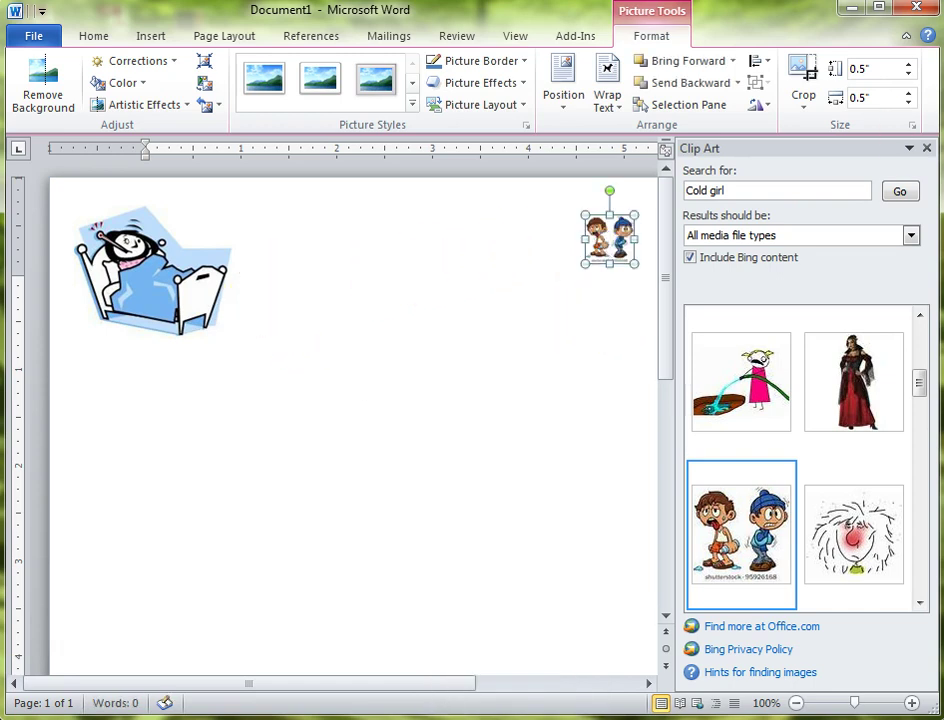
{"action": "left_click", "coordinate": [927, 148]}
{"action": "left_click_drag", "start_coordinate": [632, 242], "coordinate": [822, 224]}
{"action": "left_click", "coordinate": [812, 317]}
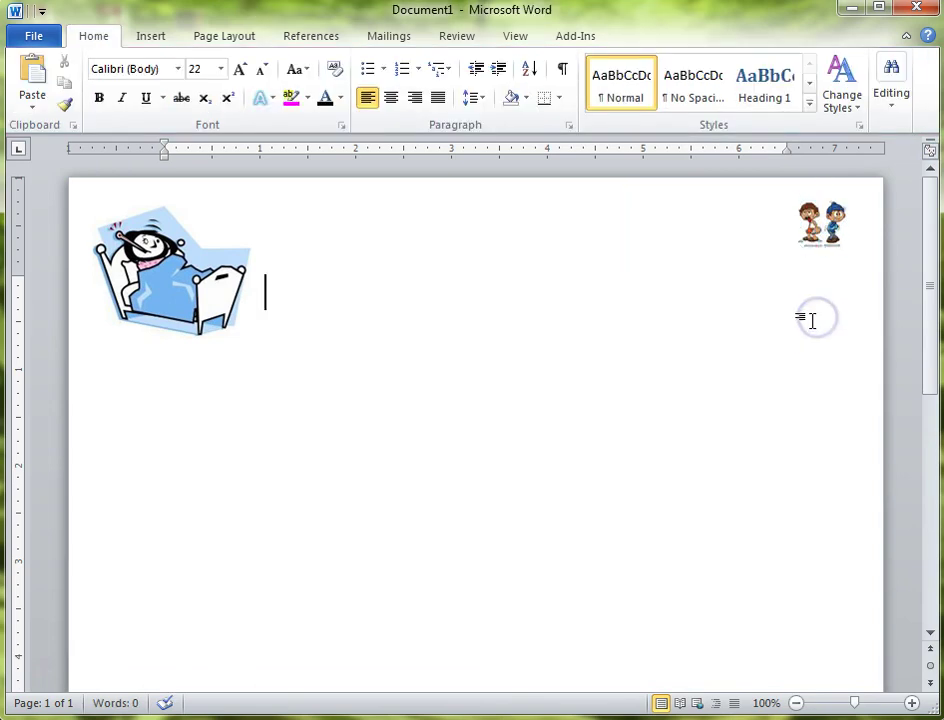
{"action": "left_click", "coordinate": [818, 224]}
{"action": "left_click_drag", "start_coordinate": [799, 247], "coordinate": [670, 383]}
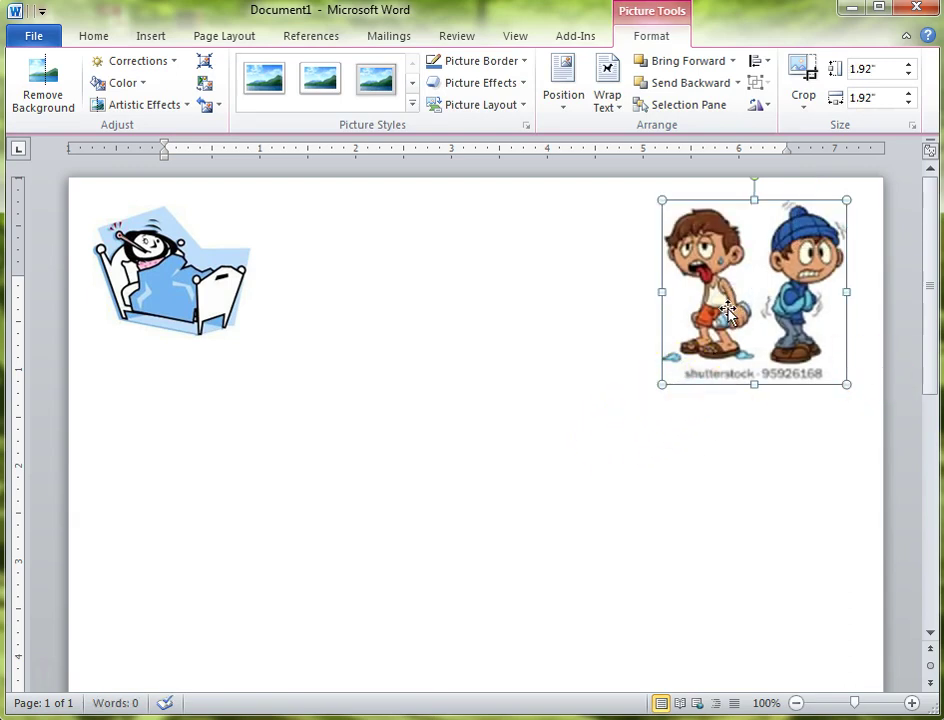
{"action": "key", "text": "Delete"}
{"action": "left_click", "coordinate": [226, 200]}
{"action": "left_click", "coordinate": [168, 272]}
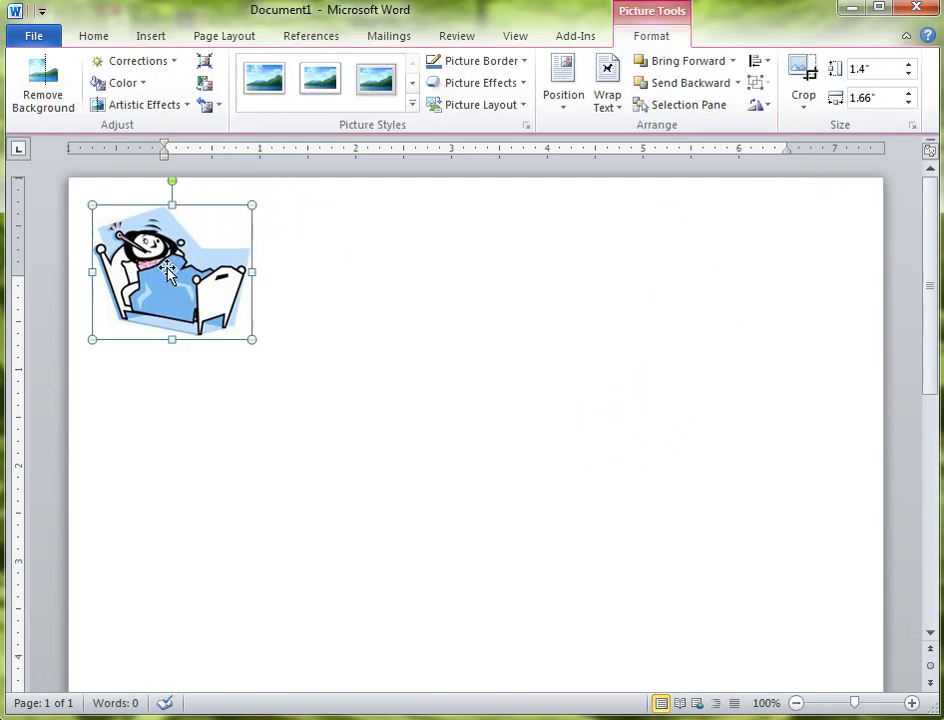
Move the picture down and right, then open and close the Shapes gallery without choosing one
{"action": "left_click_drag", "start_coordinate": [168, 272], "coordinate": [268, 340]}
{"action": "left_click", "coordinate": [150, 34]}
{"action": "left_click", "coordinate": [224, 90]}
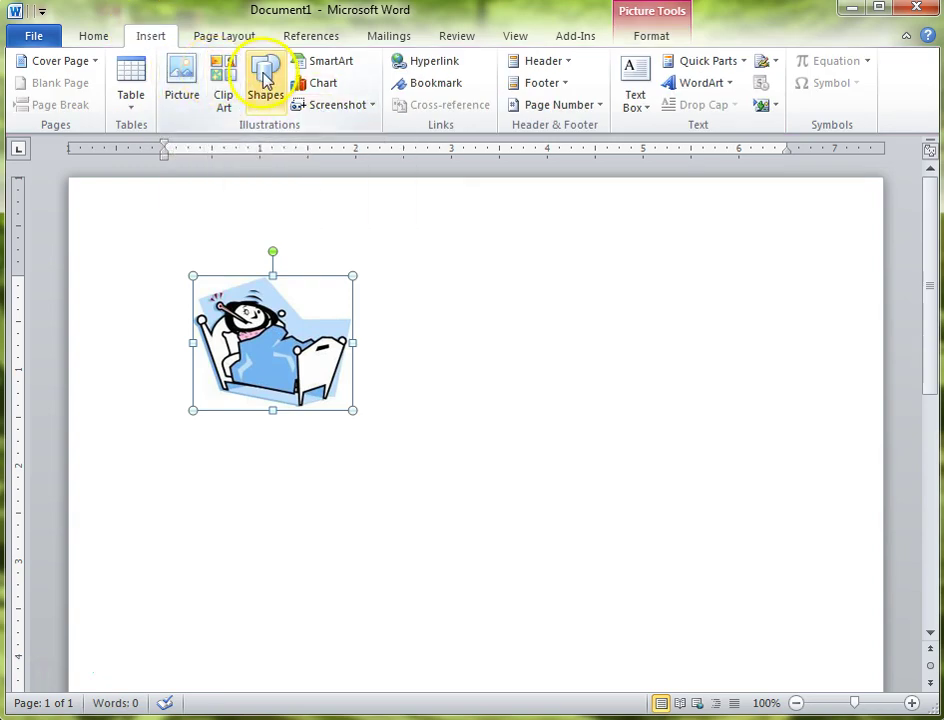
{"action": "left_click", "coordinate": [265, 82]}
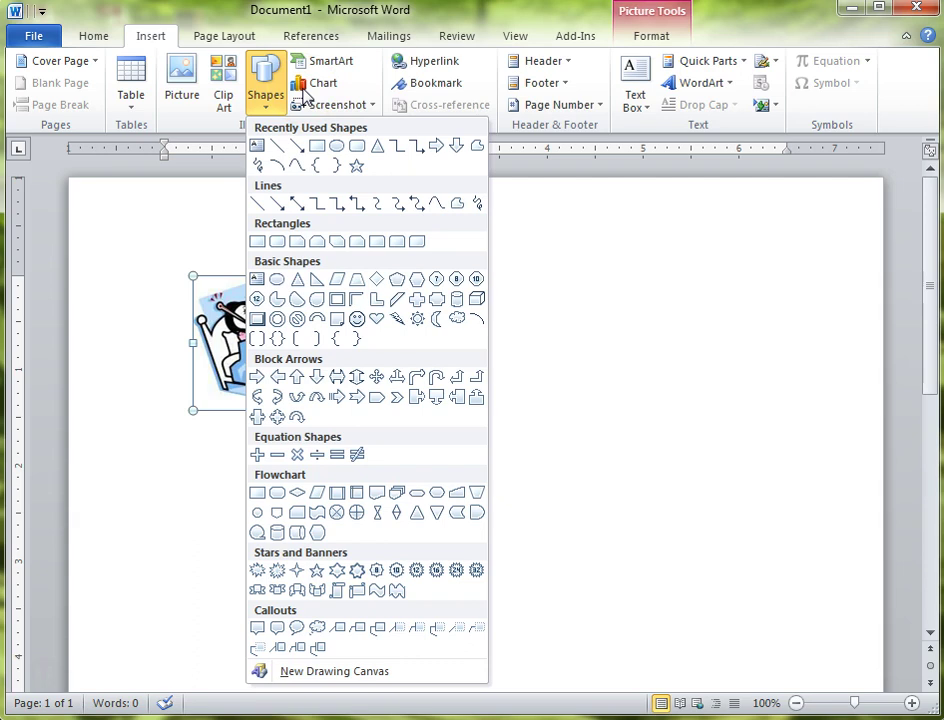
{"action": "left_click", "coordinate": [267, 352]}
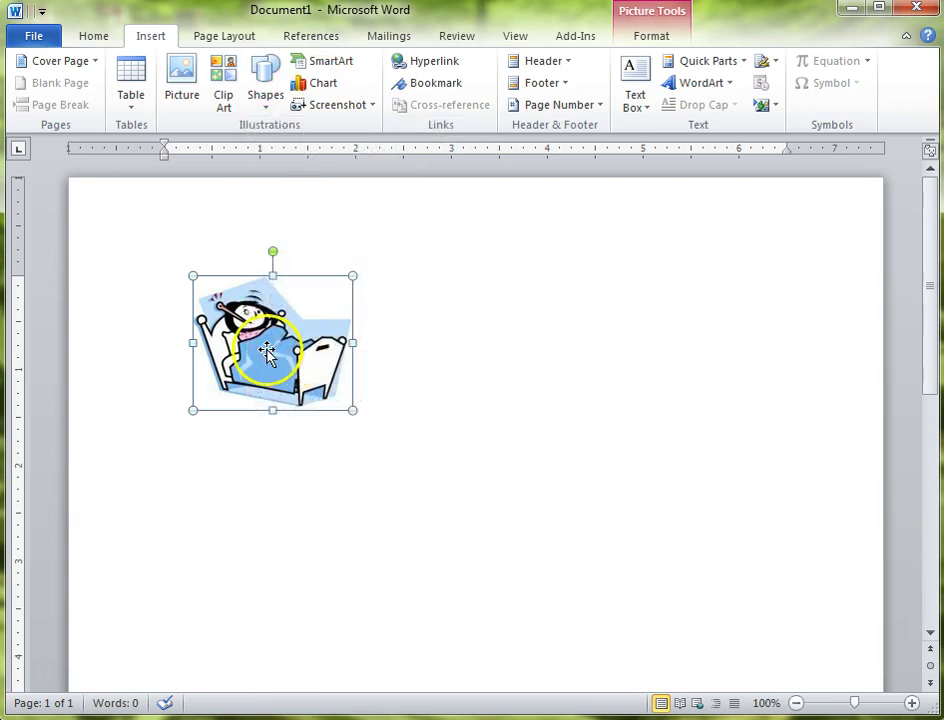
Nudge the picture down, tilt it slightly with the rotation handle, and deselect it
{"action": "left_click_drag", "start_coordinate": [267, 352], "coordinate": [277, 388]}
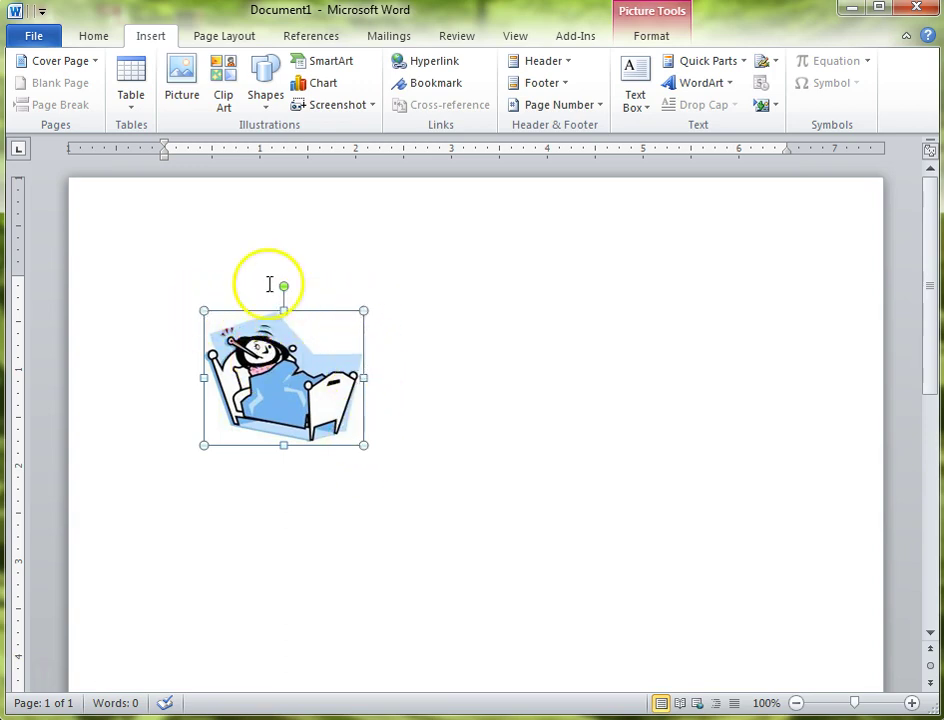
{"action": "left_click_drag", "start_coordinate": [285, 285], "coordinate": [356, 301]}
{"action": "left_click", "coordinate": [356, 301]}
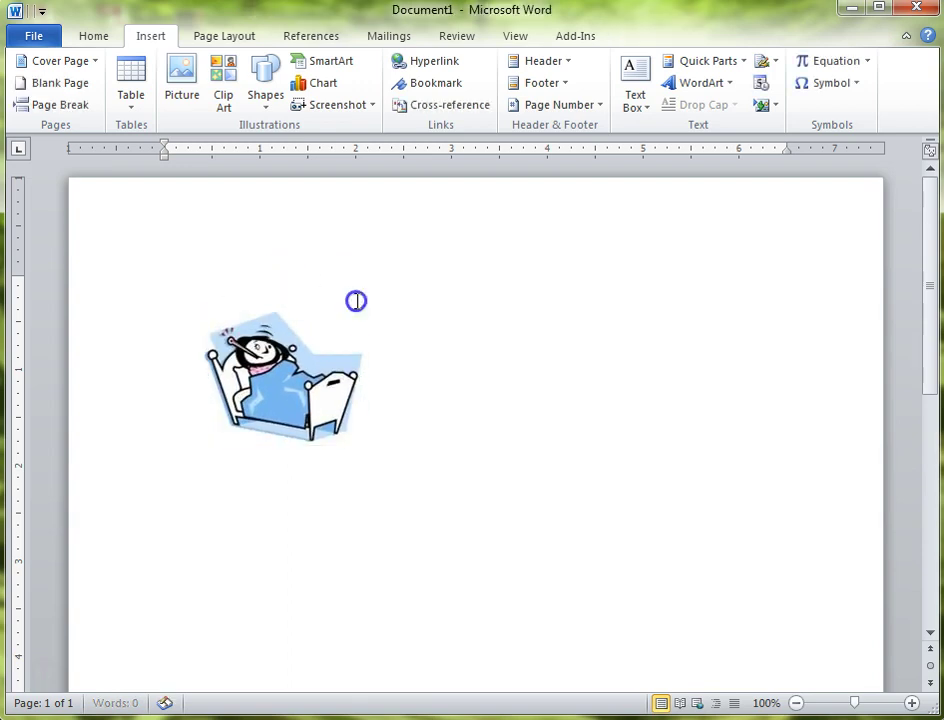